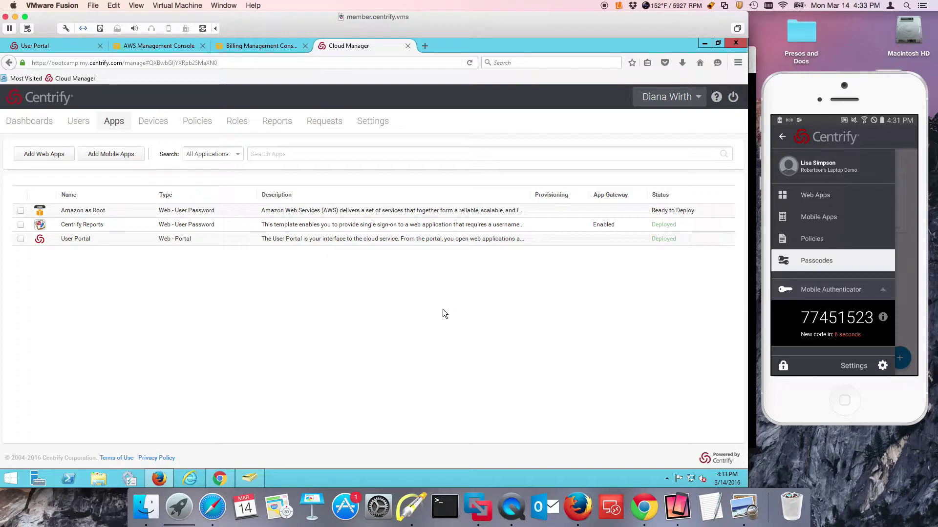
Step: Add the SAML + Provisioning Amazon Web Services (AWS) app found by searching 'AW' in the web app catalog
{"action": "left_click", "coordinate": [55, 154]}
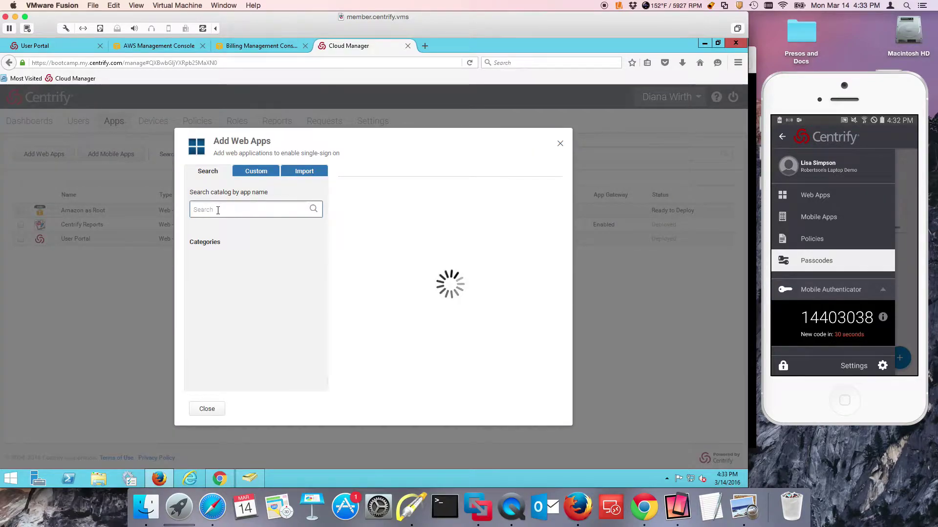
{"action": "type", "text": "AWS"}
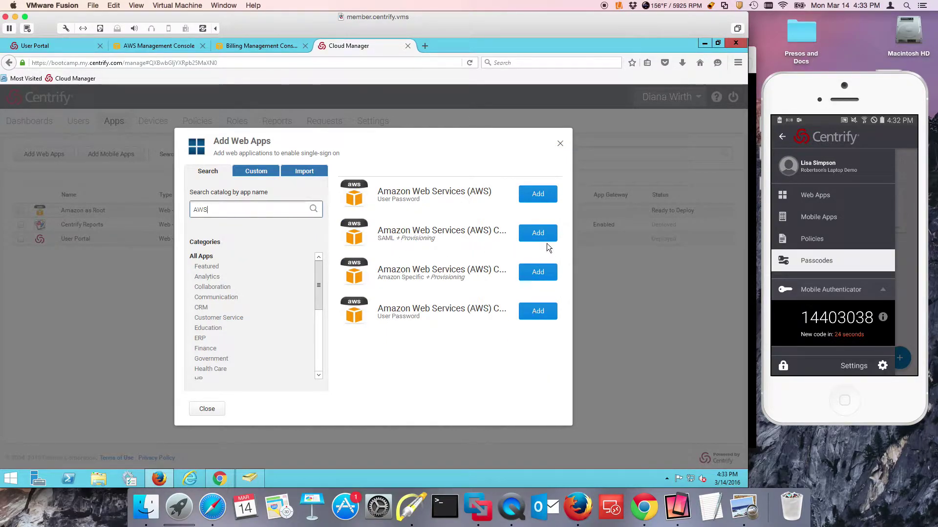
{"action": "left_click", "coordinate": [534, 234]}
{"action": "left_click", "coordinate": [348, 361]}
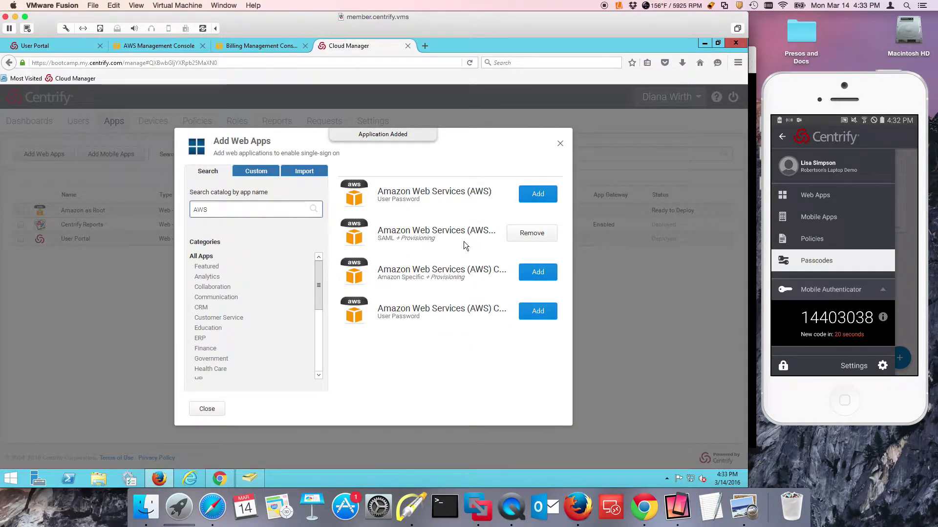
Step: Open the new AWS app's Description and change its Application Name to 'AWS Role-Based SSO'
{"action": "left_click", "coordinate": [560, 144]}
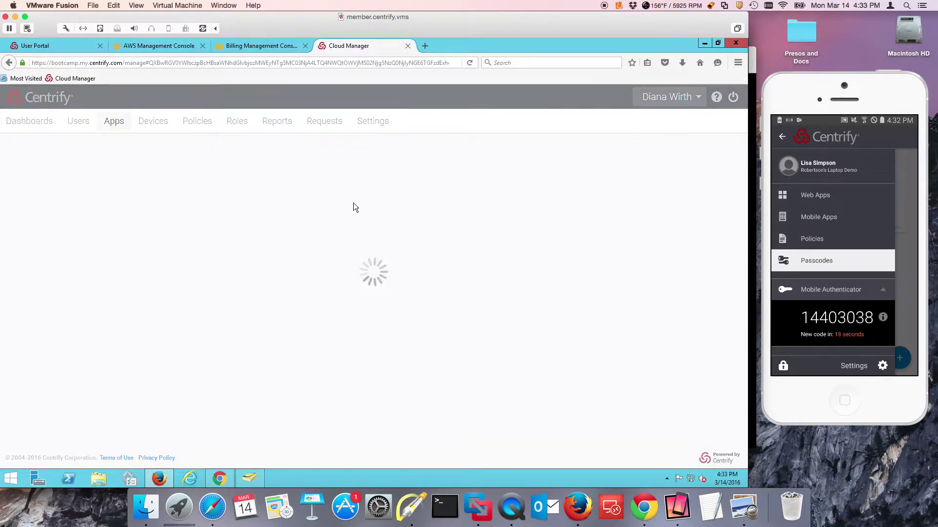
{"action": "left_click", "coordinate": [38, 223]}
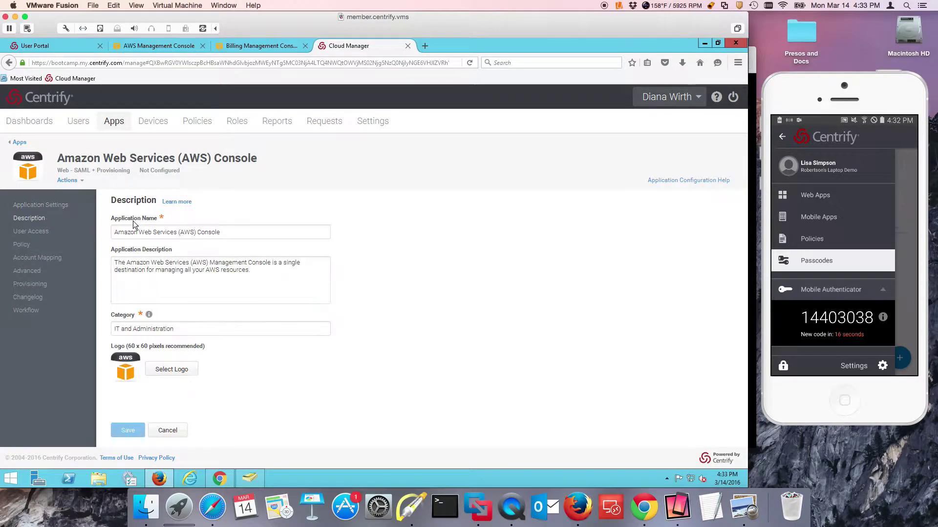
{"action": "left_click_drag", "start_coordinate": [229, 233], "coordinate": [41, 233]}
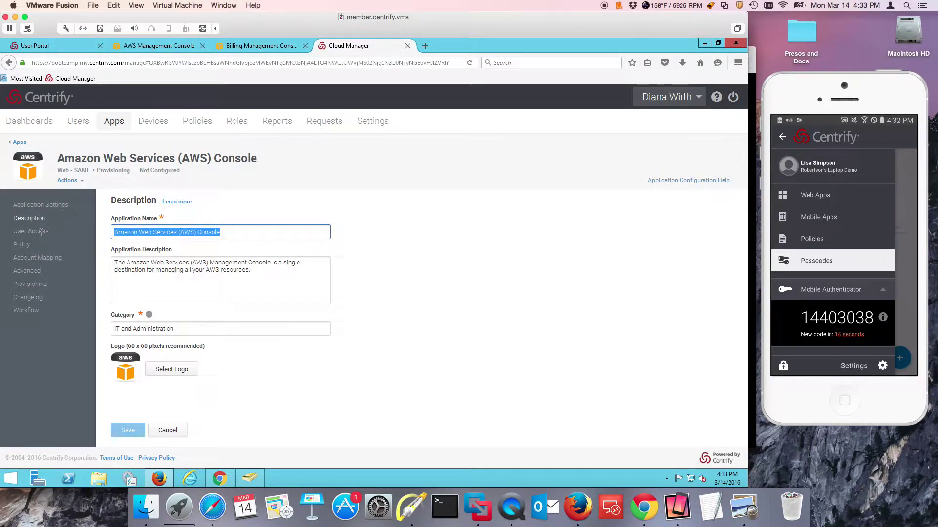
{"action": "type", "text": "aw"}
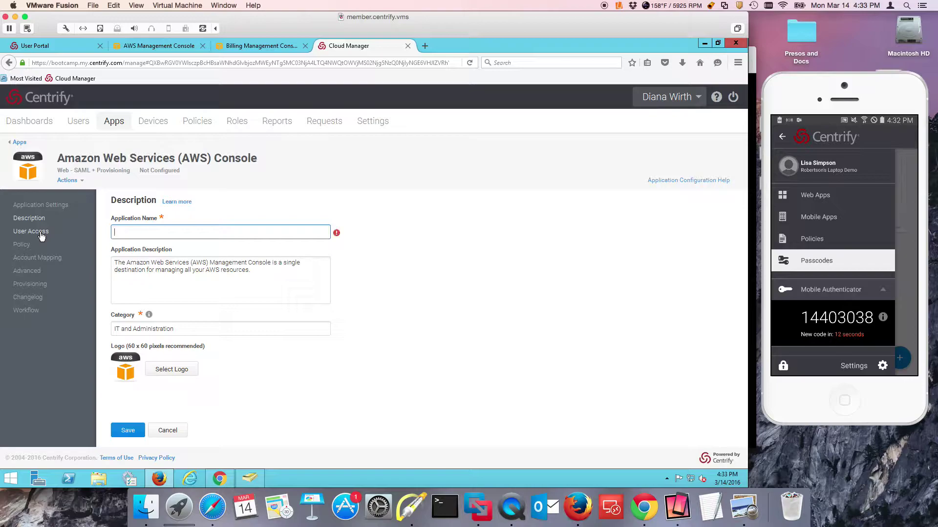
{"action": "type", "text": "aws"}
{"action": "key", "text": "BackSpace"}
{"action": "type", "text": "S Rp;e"}
{"action": "key", "text": "BackSpace"}
{"action": "type", "text": "ole-Based SSO"}
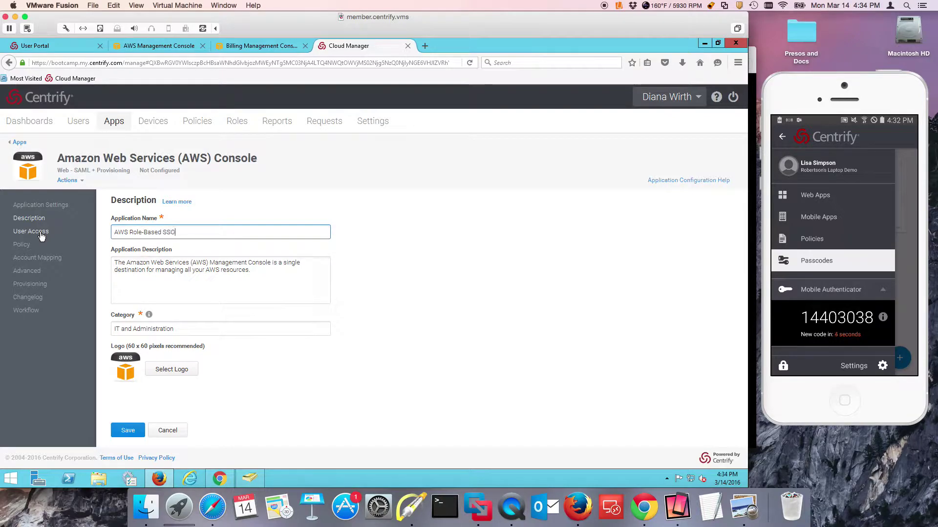
Step: Fill Your AWS Account ID in Application Settings with the account ID copied from AWS Billing
{"action": "left_click", "coordinate": [41, 205]}
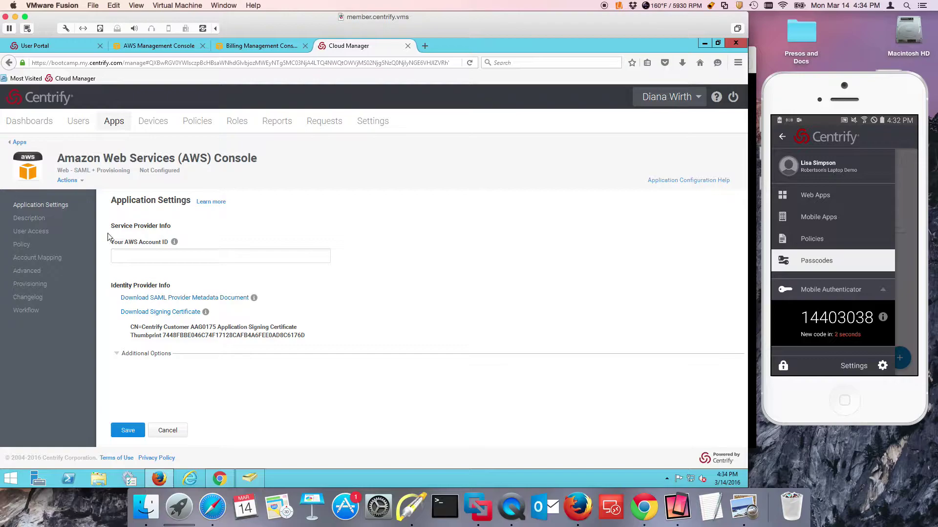
{"action": "left_click", "coordinate": [159, 257]}
{"action": "left_click", "coordinate": [261, 46]}
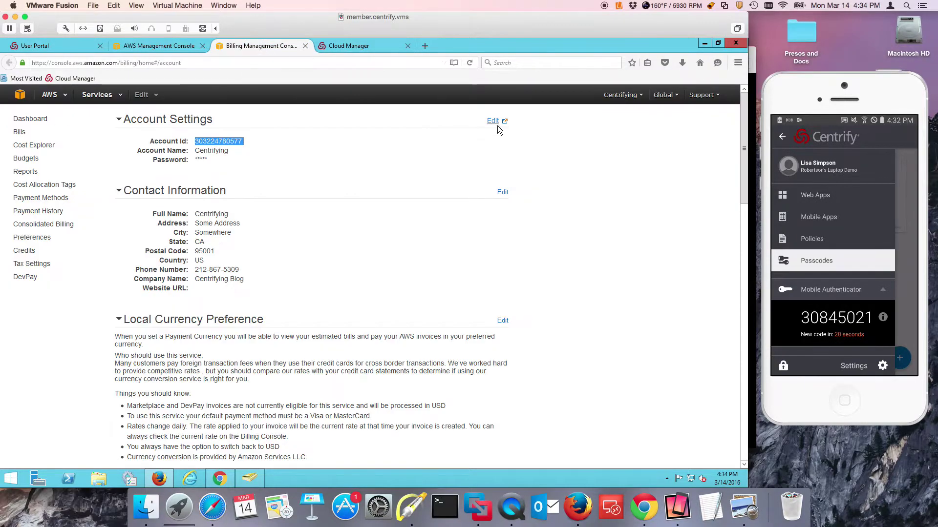
{"action": "right_click", "coordinate": [212, 142]}
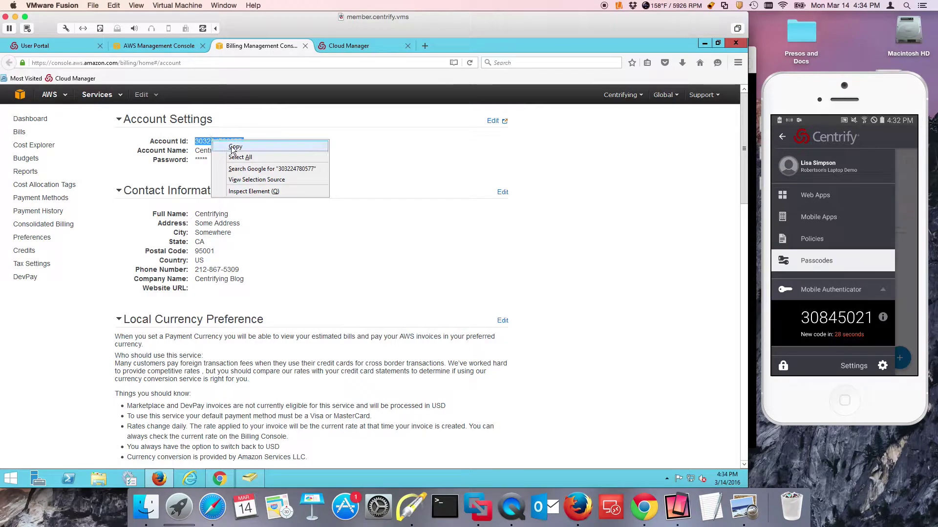
{"action": "left_click", "coordinate": [227, 145]}
{"action": "left_click", "coordinate": [172, 48]}
{"action": "left_click", "coordinate": [333, 47]}
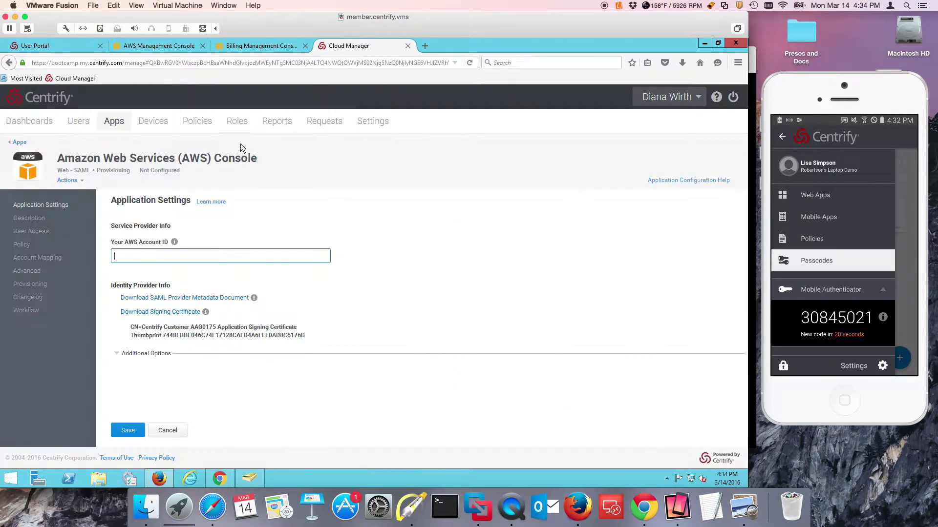
{"action": "right_click", "coordinate": [153, 261]}
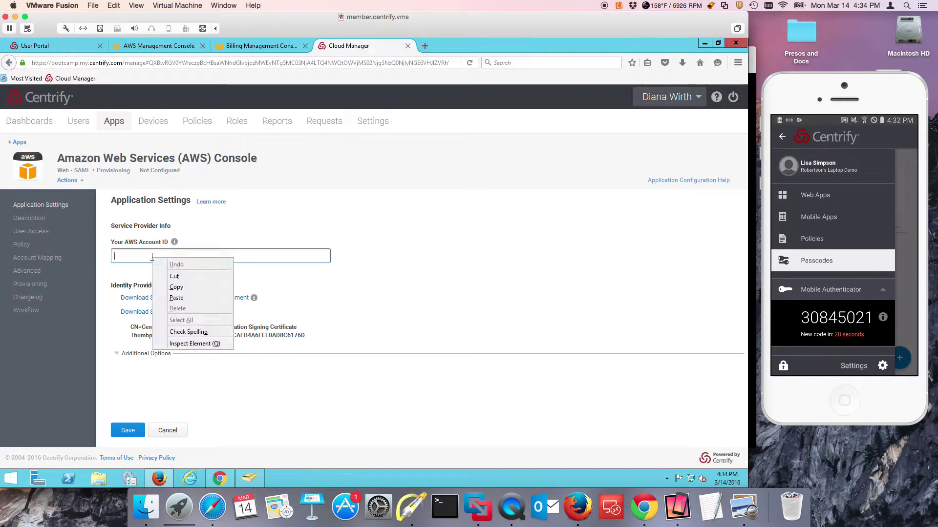
{"action": "left_click", "coordinate": [172, 299]}
{"action": "key", "text": "BackSpace"}
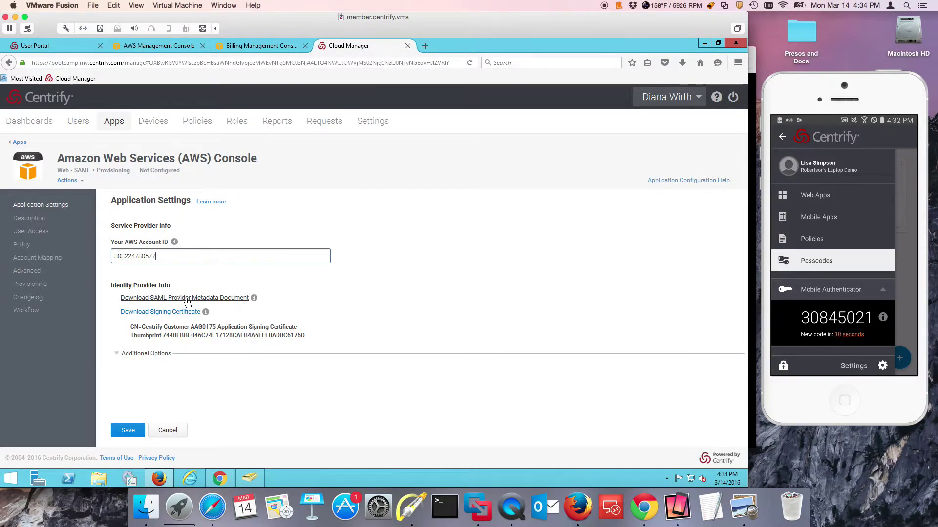
Step: Download and save the SAML Provider Metadata Document XML file
{"action": "left_click", "coordinate": [188, 298]}
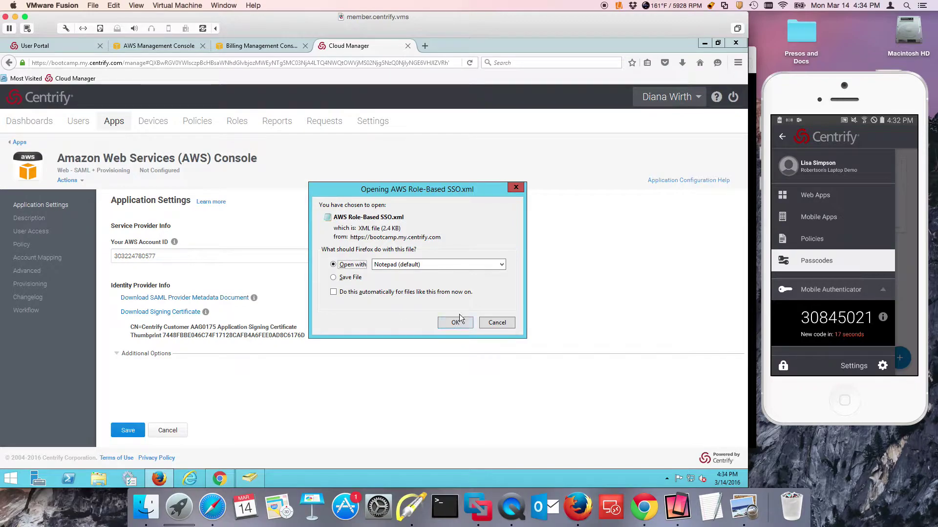
{"action": "left_click", "coordinate": [359, 278]}
{"action": "left_click", "coordinate": [450, 324]}
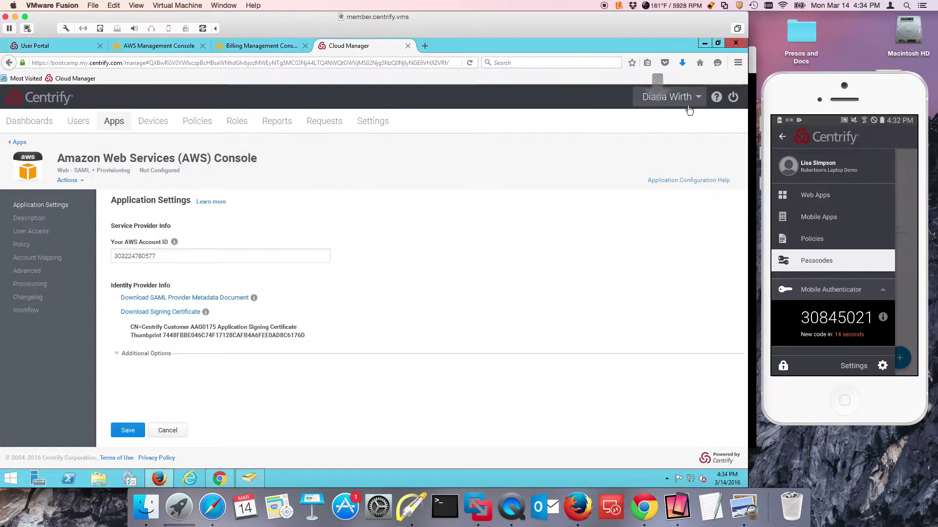
Step: Set the AWS app's Account Mapping to Use Account Mapping Script
{"action": "left_click", "coordinate": [38, 258]}
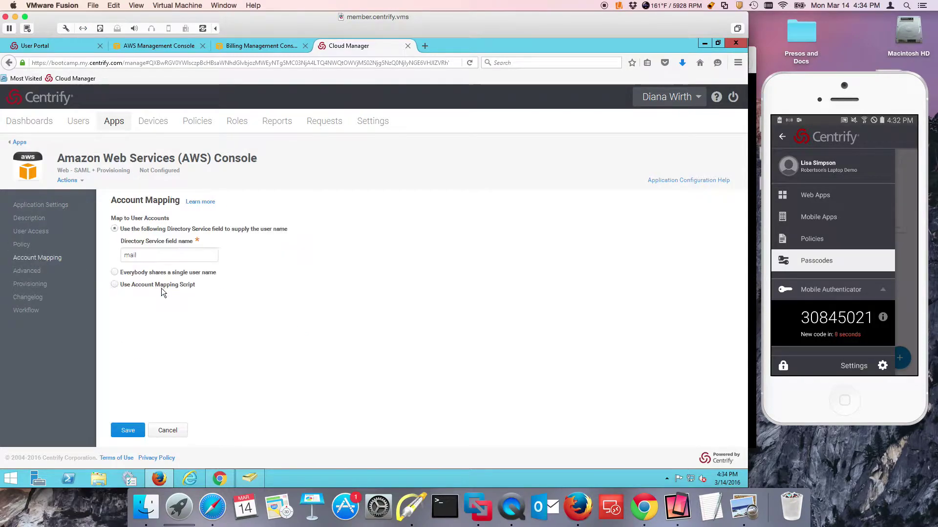
{"action": "left_click", "coordinate": [137, 285]}
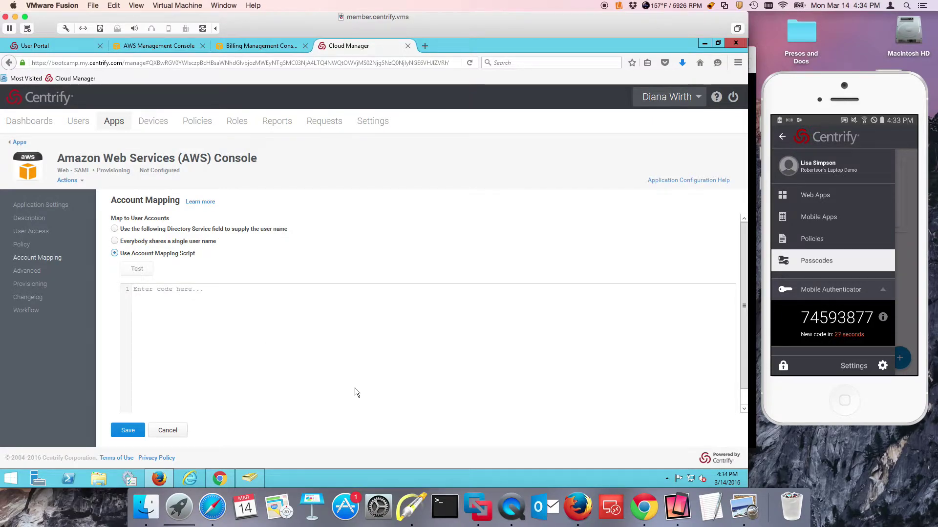
Step: Copy the line LoginUser.Username = LoginUser.Shortname from step 7 of the Centrify Community article
{"action": "left_click", "coordinate": [578, 508]}
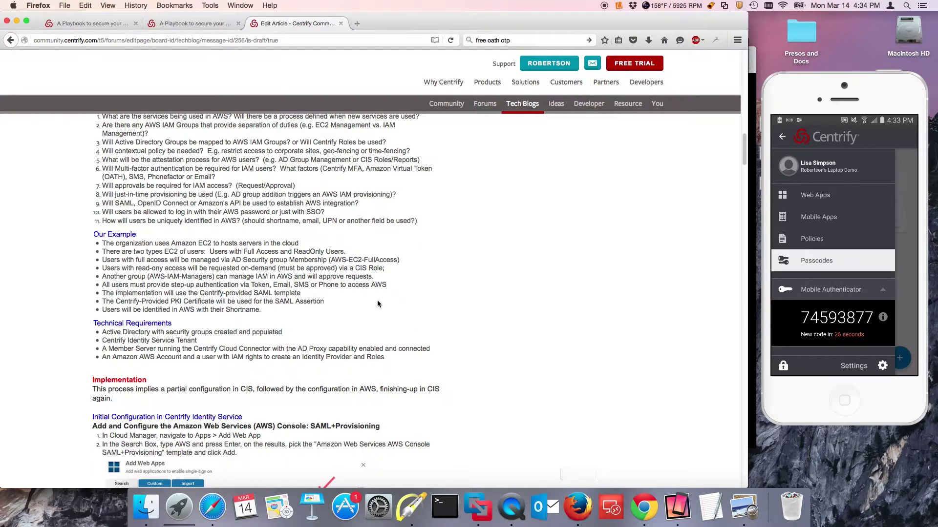
{"action": "scroll", "coordinate": [335, 345], "scroll_direction": "down", "scroll_amount": 15}
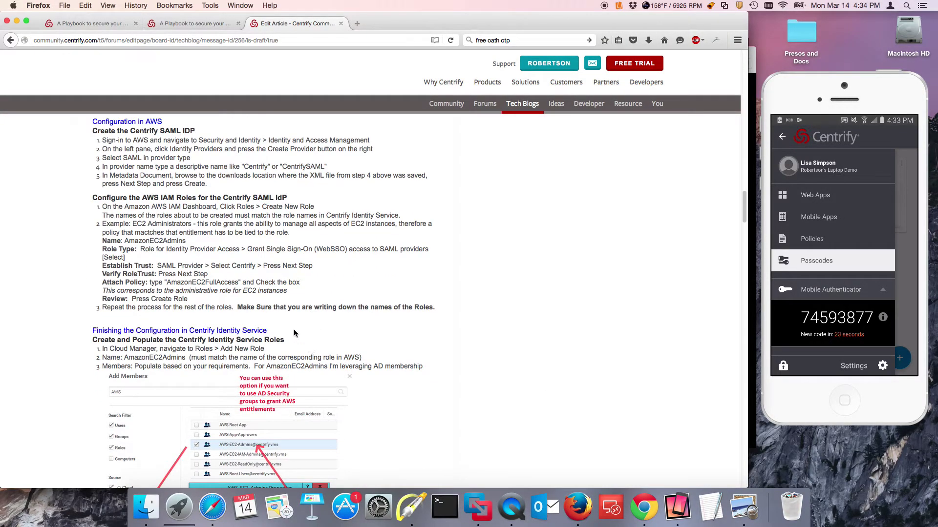
{"action": "scroll", "coordinate": [294, 333], "scroll_direction": "down", "scroll_amount": 10}
{"action": "scroll", "coordinate": [289, 353], "scroll_direction": "up", "scroll_amount": 10}
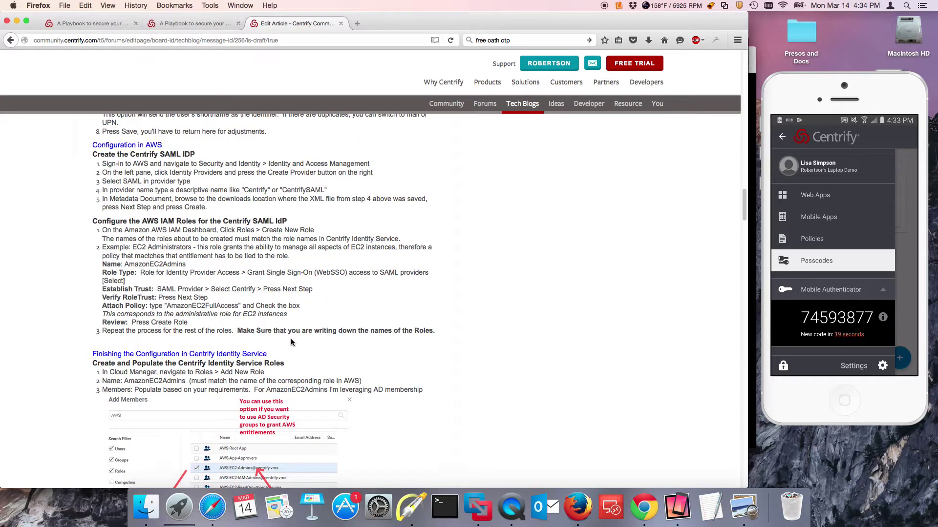
{"action": "scroll", "coordinate": [291, 339], "scroll_direction": "up", "scroll_amount": 4}
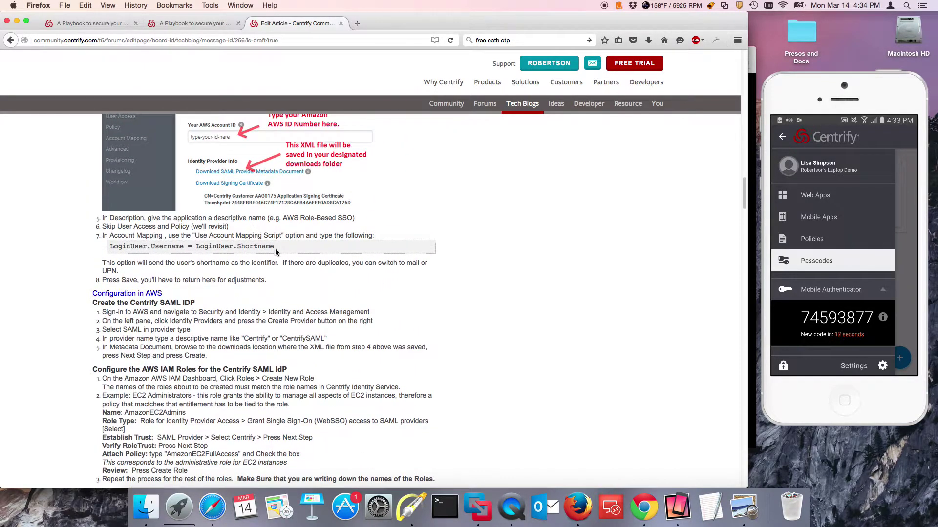
{"action": "left_click_drag", "start_coordinate": [269, 247], "coordinate": [104, 247]}
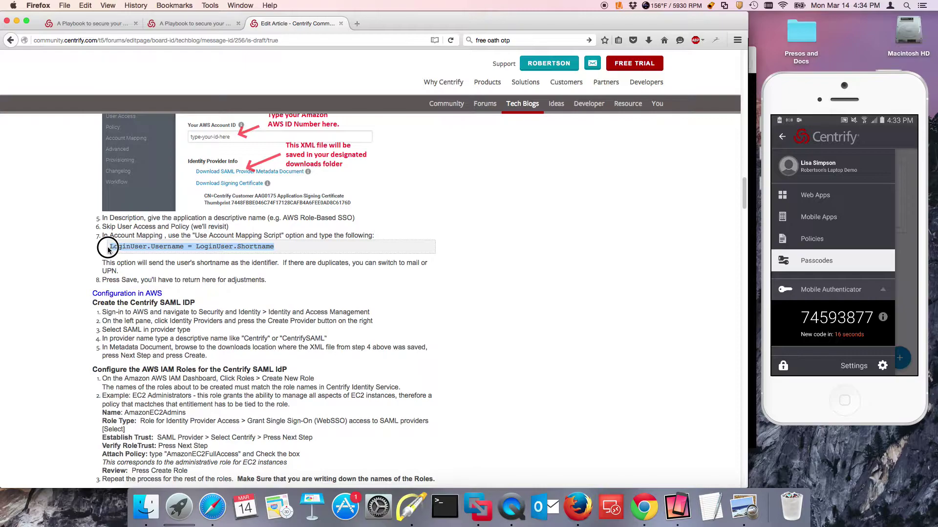
{"action": "right_click", "coordinate": [141, 247]}
{"action": "left_click", "coordinate": [168, 251]}
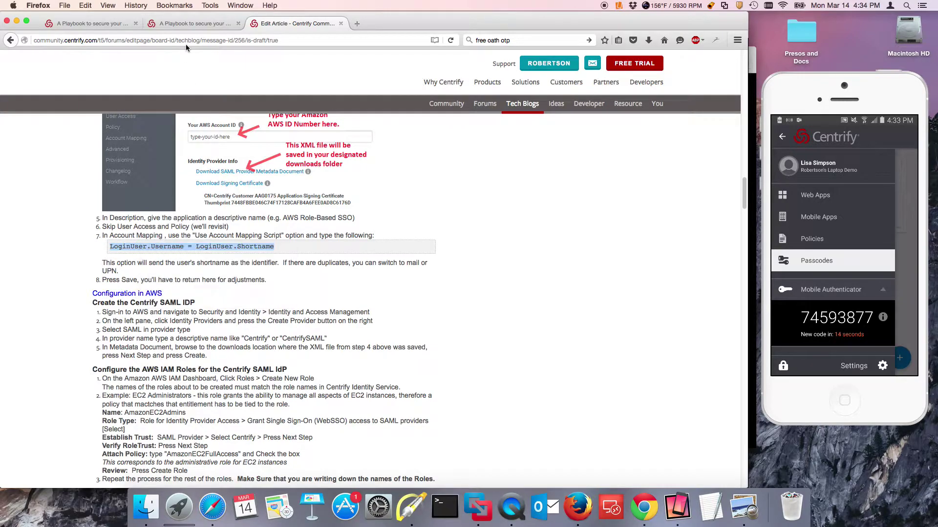
Step: Paste LoginUser.Username = LoginUser.Shortname into the Account Mapping script editor
{"action": "left_click", "coordinate": [486, 516]}
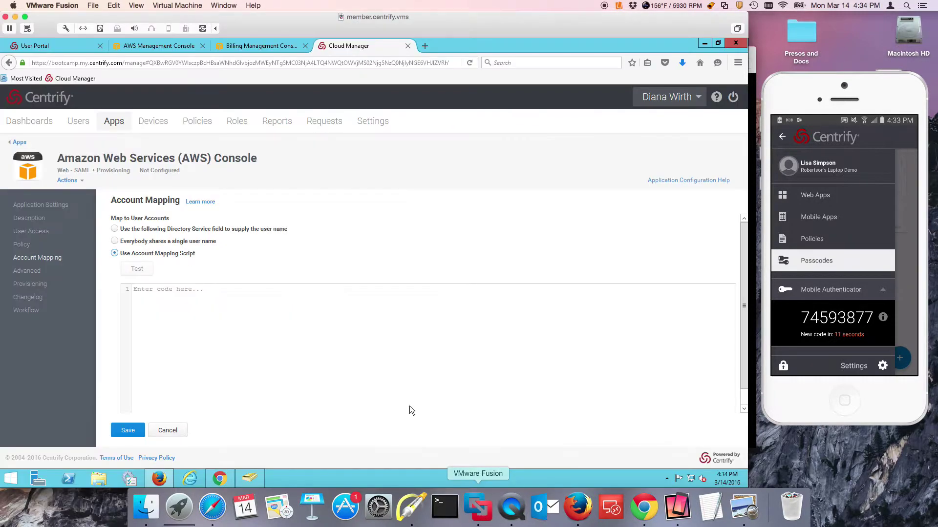
{"action": "left_click", "coordinate": [27, 271]}
{"action": "left_click", "coordinate": [292, 298]}
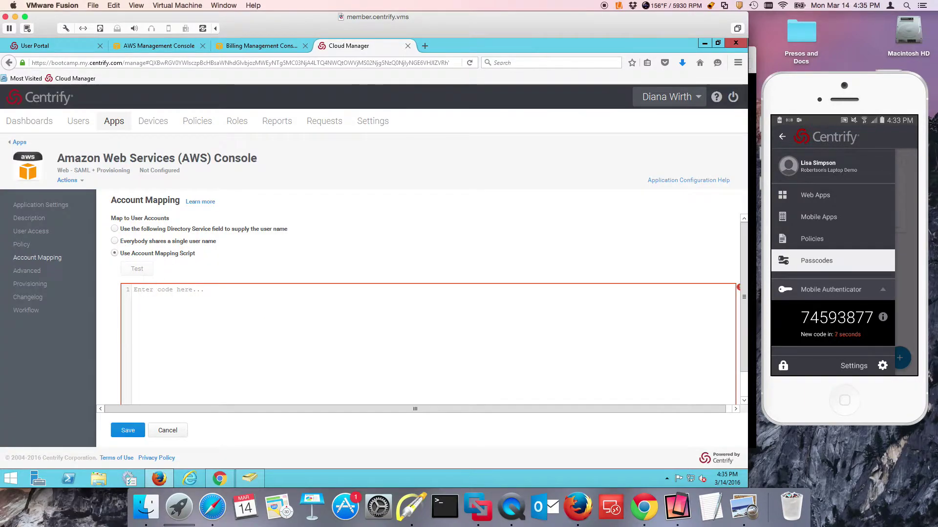
{"action": "right_click", "coordinate": [151, 291]}
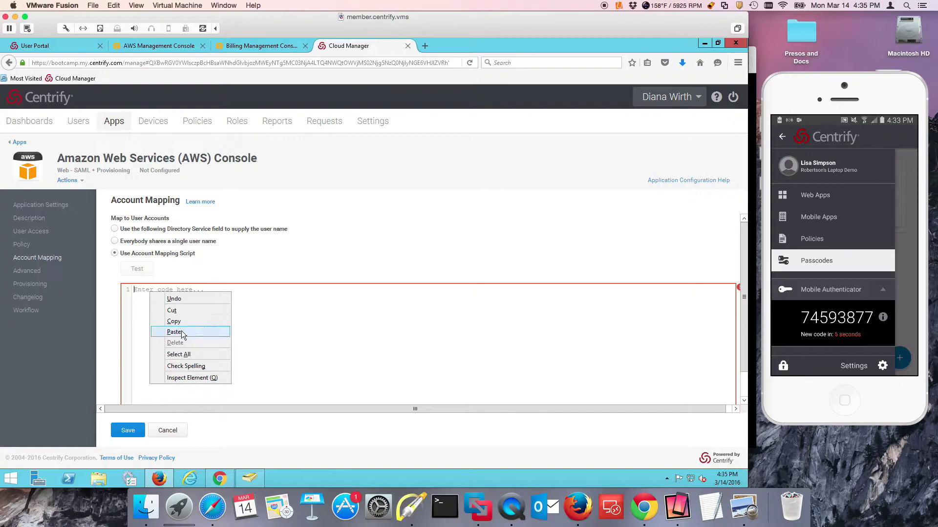
{"action": "left_click", "coordinate": [181, 331]}
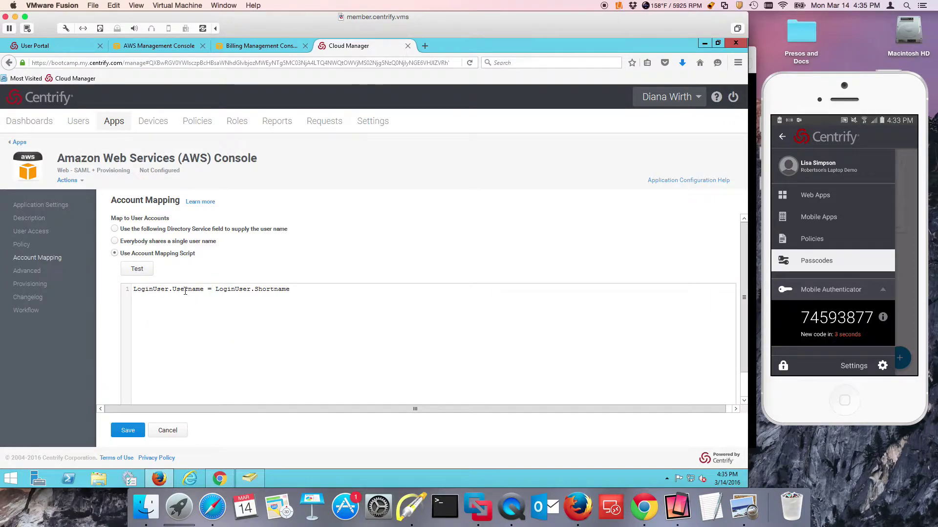
Step: Test the mapping script against a directory user and check that Username matches Shortname in the results
{"action": "left_click", "coordinate": [137, 269]}
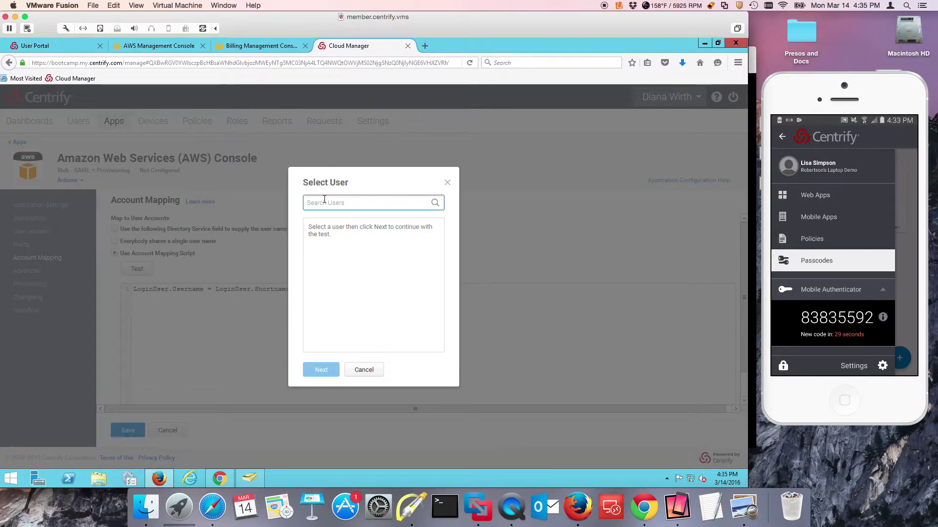
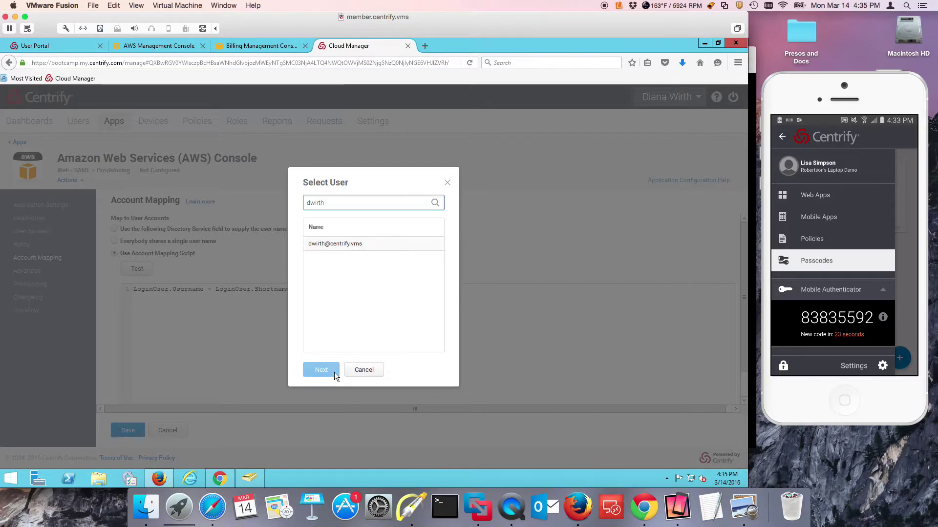
{"action": "left_click", "coordinate": [324, 250]}
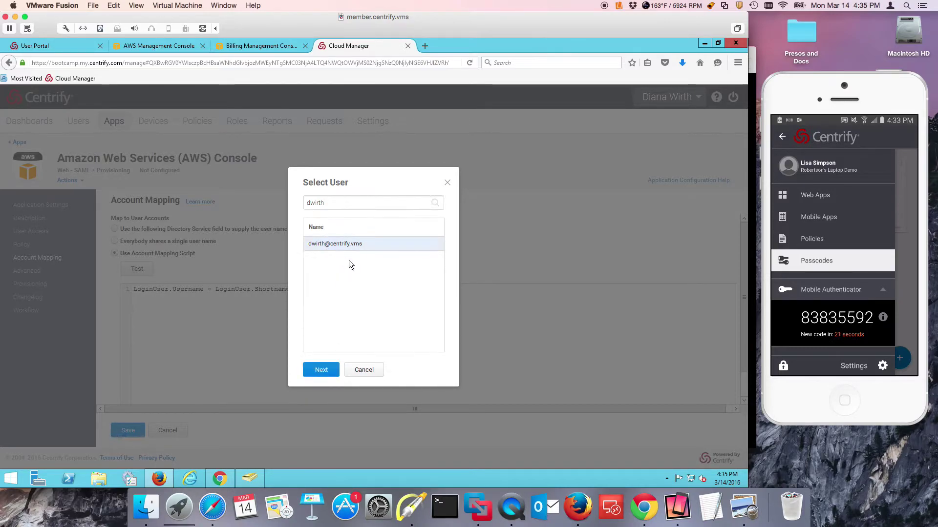
{"action": "left_click", "coordinate": [324, 370]}
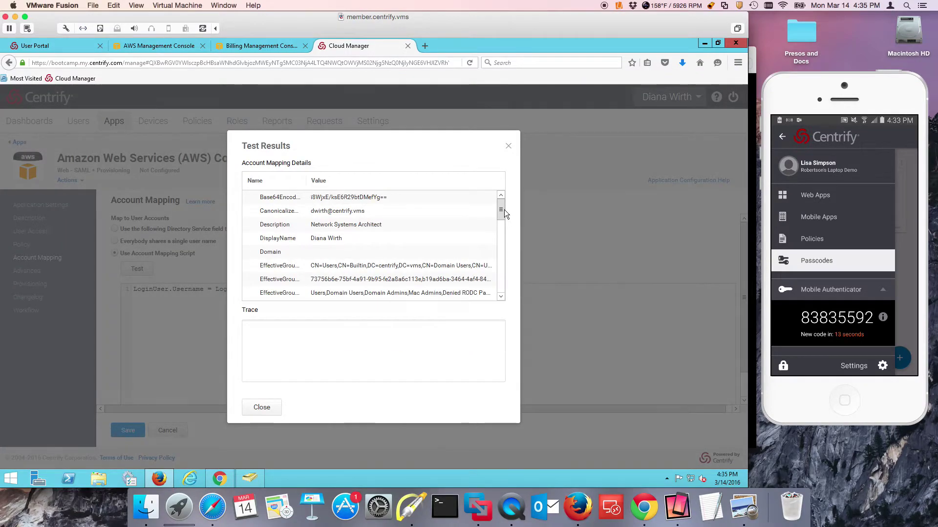
{"action": "left_click_drag", "start_coordinate": [500, 210], "coordinate": [500, 292]}
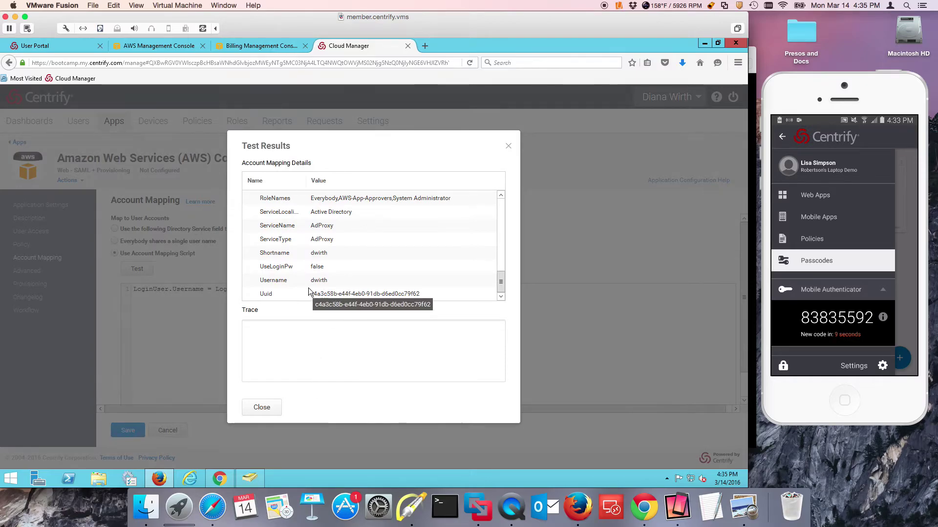
Step: Save the account mapping and confirm AWS Role-Based SSO shows Ready to Deploy on its Description page
{"action": "left_click", "coordinate": [263, 409]}
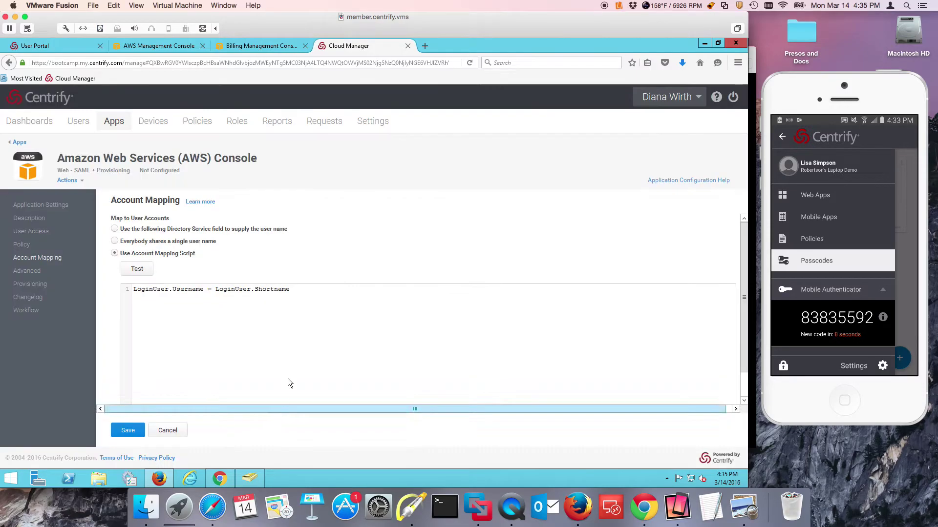
{"action": "left_click", "coordinate": [115, 431]}
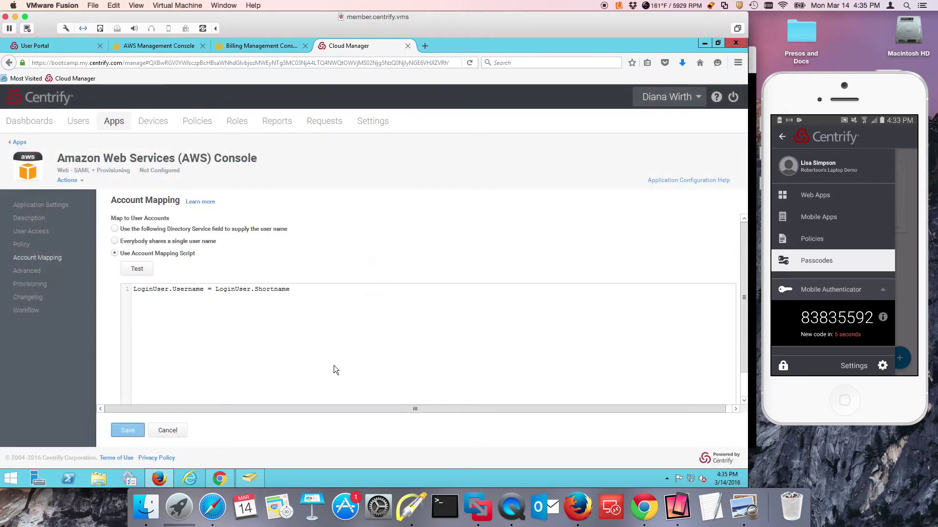
{"action": "left_click", "coordinate": [20, 218]}
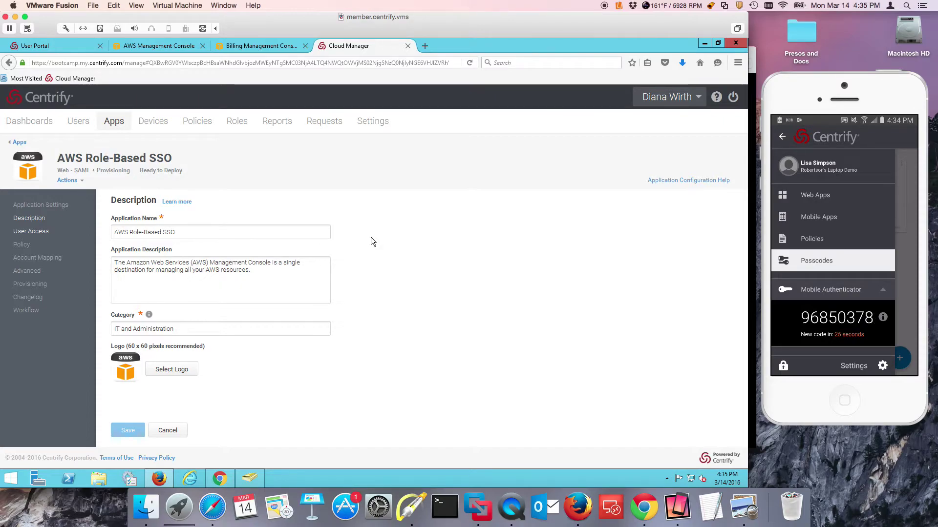
Step: Open IAM in the AWS console and point out its zero users, groups and policies with arrows
{"action": "left_click", "coordinate": [161, 45]}
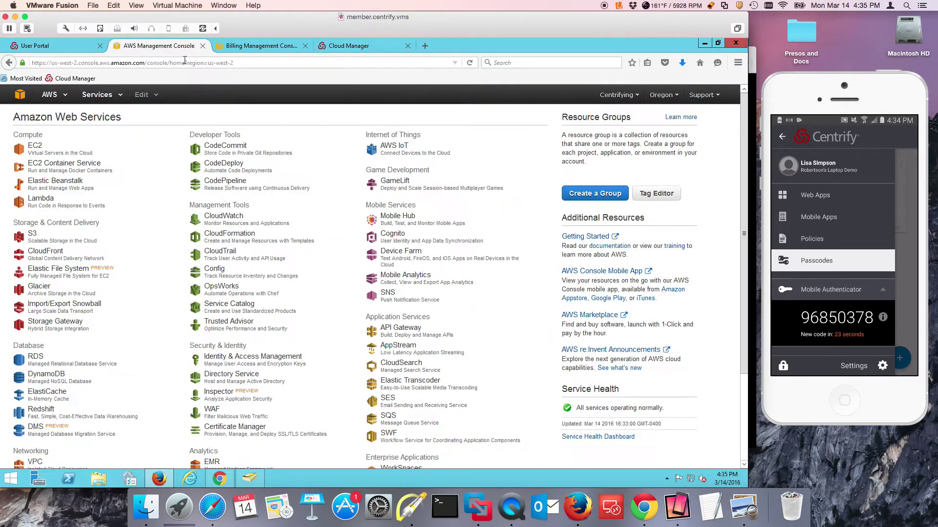
{"action": "left_click", "coordinate": [250, 361]}
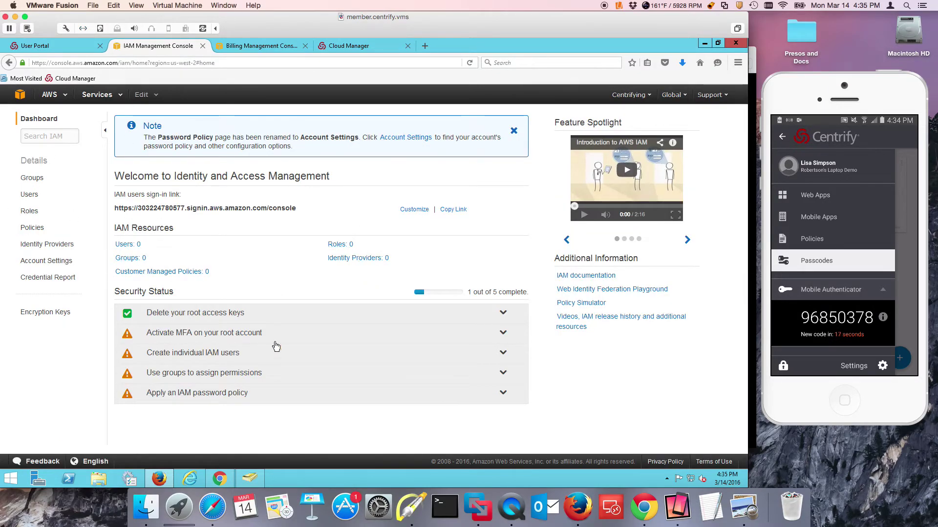
{"action": "left_click", "coordinate": [418, 499]}
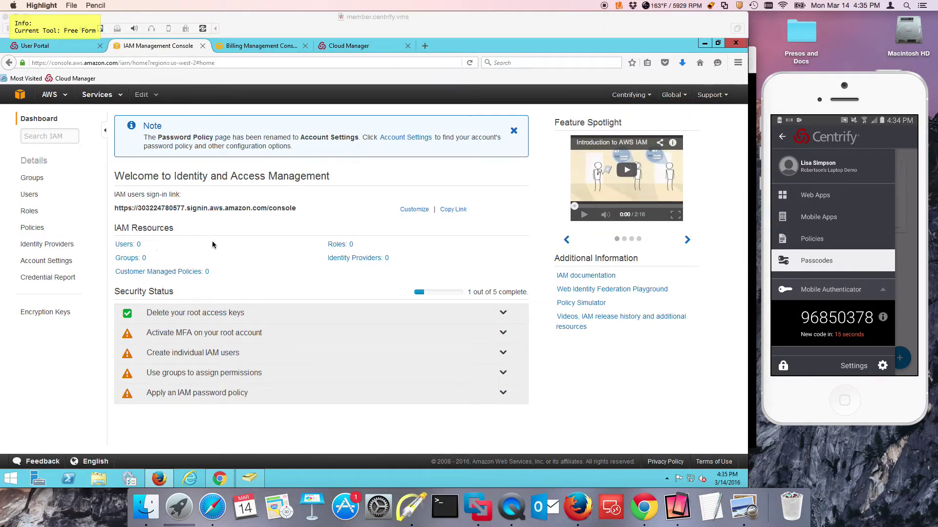
{"action": "mouse_move", "coordinate": [212, 235]}
{"action": "left_mouse_down"}
{"action": "mouse_move", "coordinate": [164, 245]}
{"action": "mouse_move", "coordinate": [174, 256]}
{"action": "left_mouse_up"}
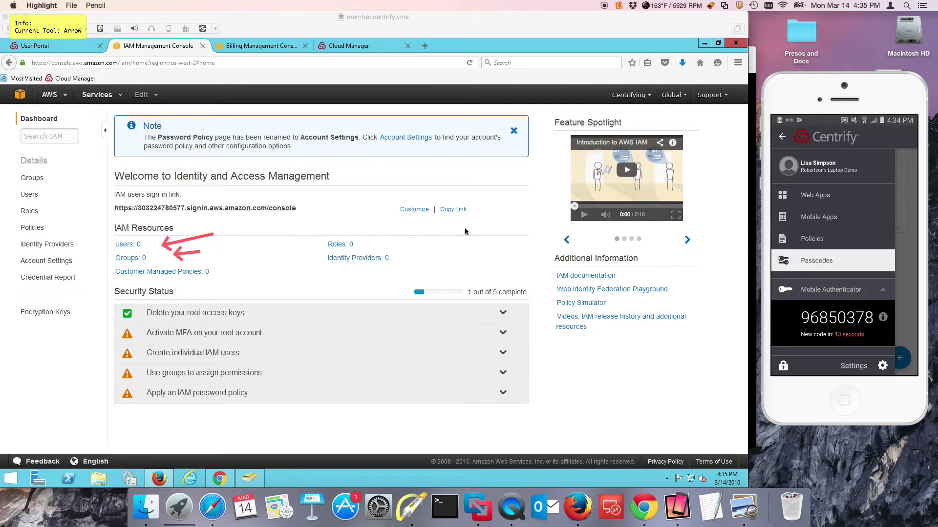
{"action": "left_click_drag", "start_coordinate": [450, 235], "coordinate": [415, 252]}
{"action": "left_click_drag", "start_coordinate": [285, 266], "coordinate": [239, 274]}
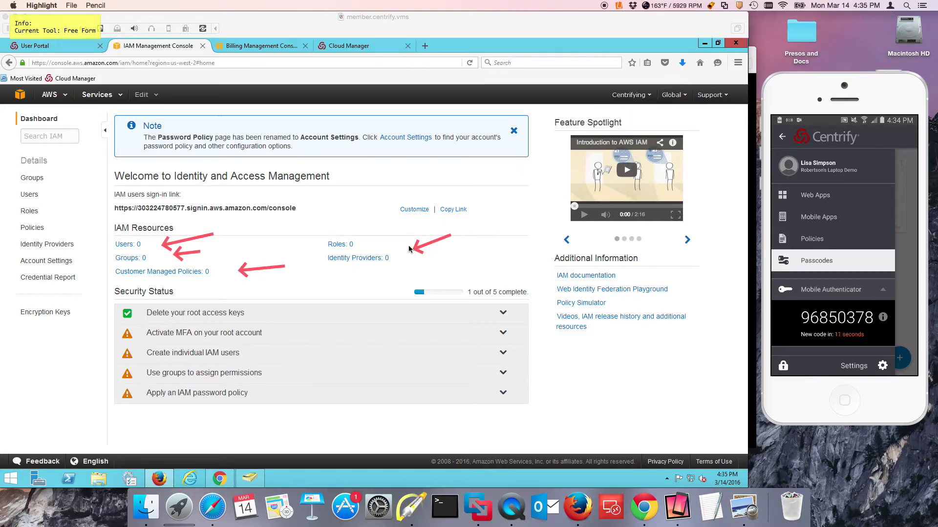
{"action": "key", "text": "Escape"}
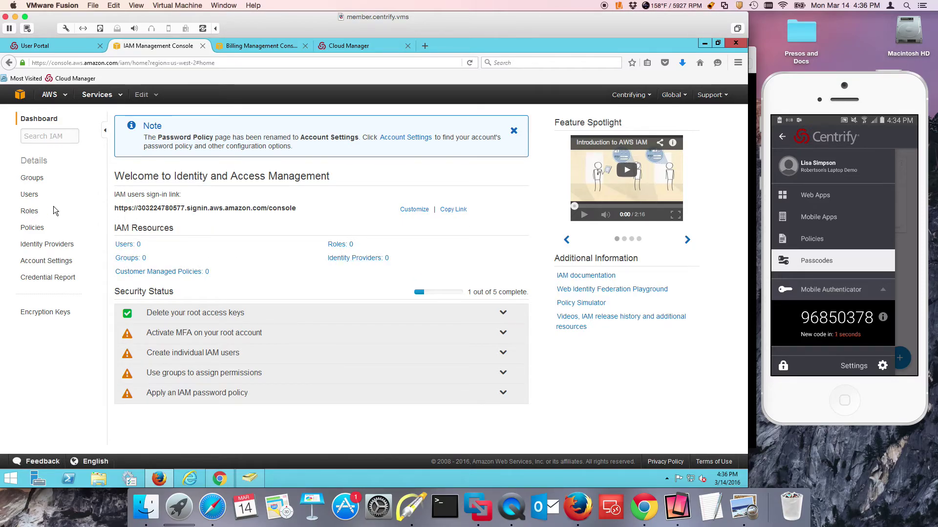
Step: Create a new SAML identity provider in IAM and name it 'Centrify'
{"action": "left_click", "coordinate": [56, 246]}
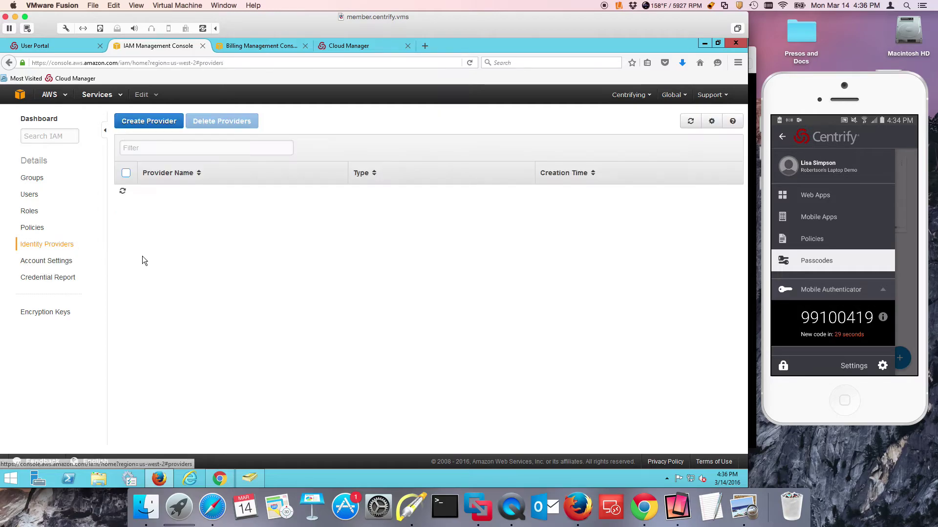
{"action": "left_click", "coordinate": [152, 128]}
{"action": "left_click", "coordinate": [317, 166]}
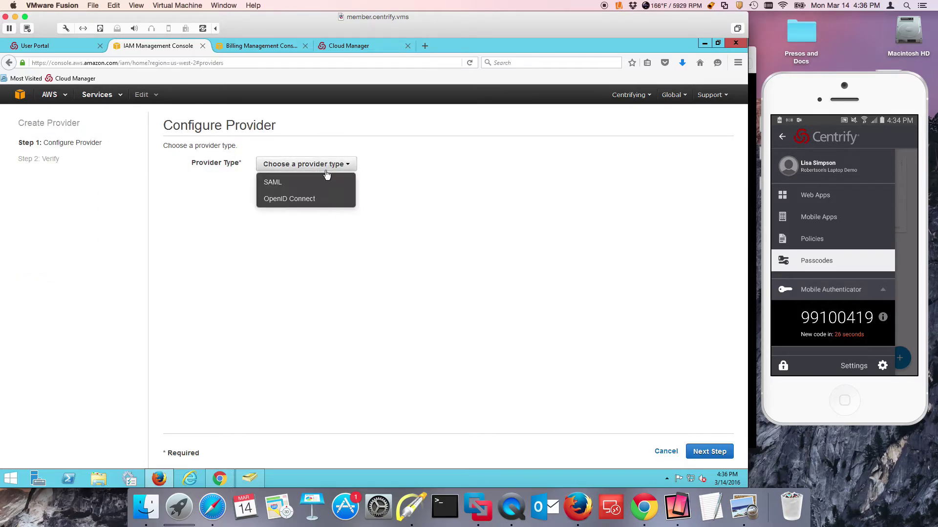
{"action": "left_click", "coordinate": [269, 184]}
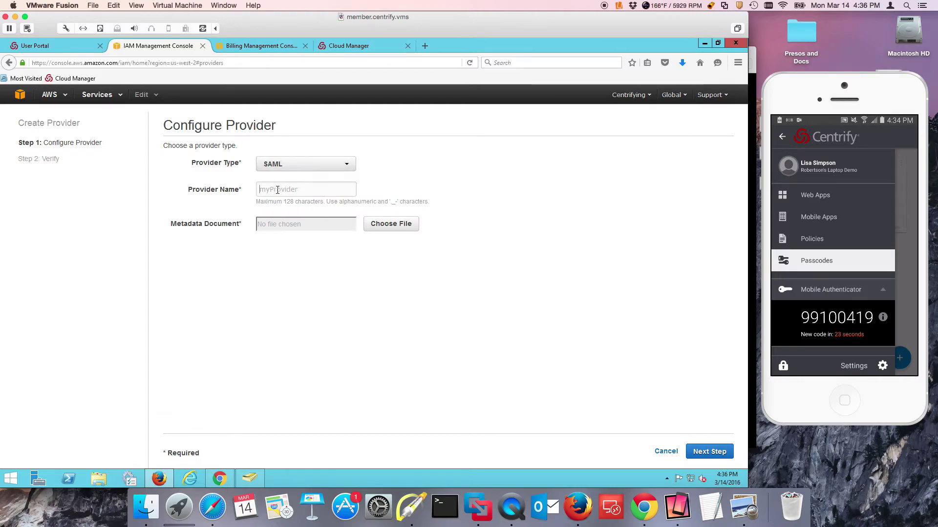
{"action": "left_click", "coordinate": [278, 190]}
{"action": "type", "text": "Centrify"}
Step: Attach AWS Role-Based SSO.xml from Downloads as the provider's metadata document
{"action": "left_click", "coordinate": [393, 223]}
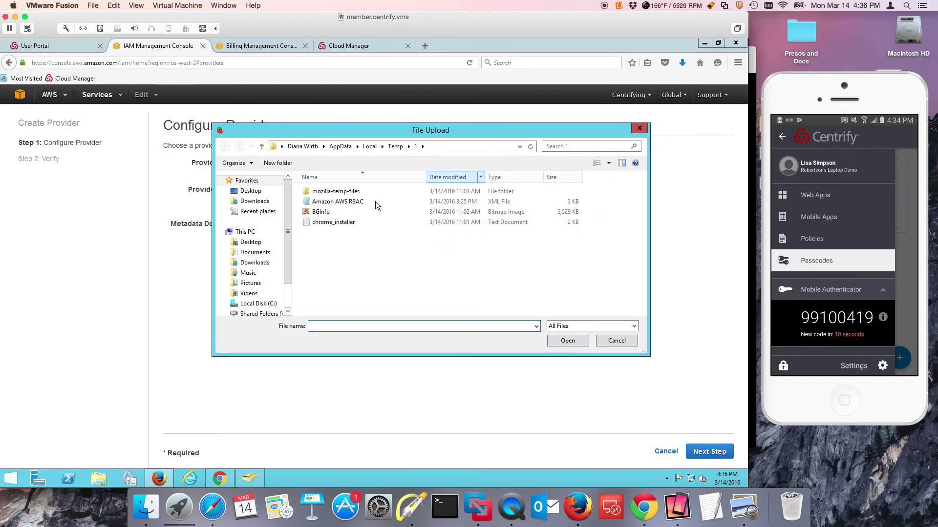
{"action": "left_click", "coordinate": [259, 263]}
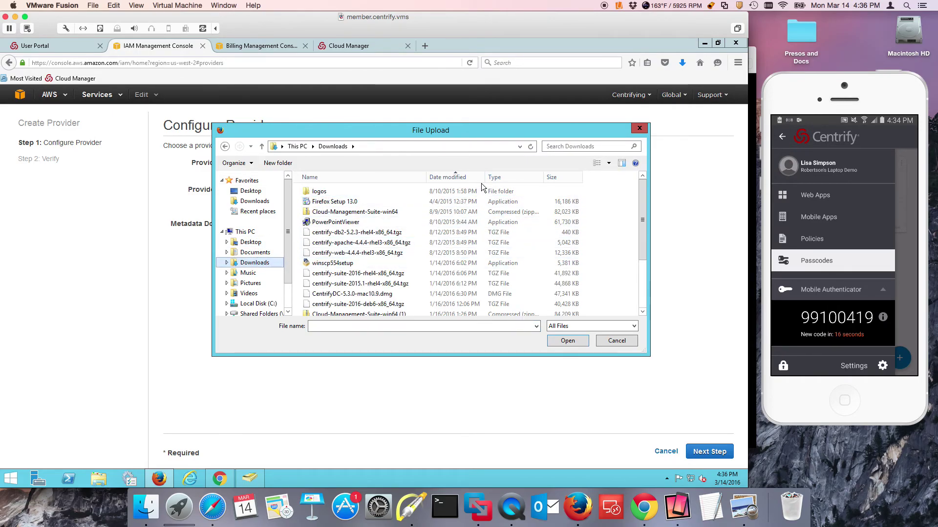
{"action": "left_click", "coordinate": [454, 177]}
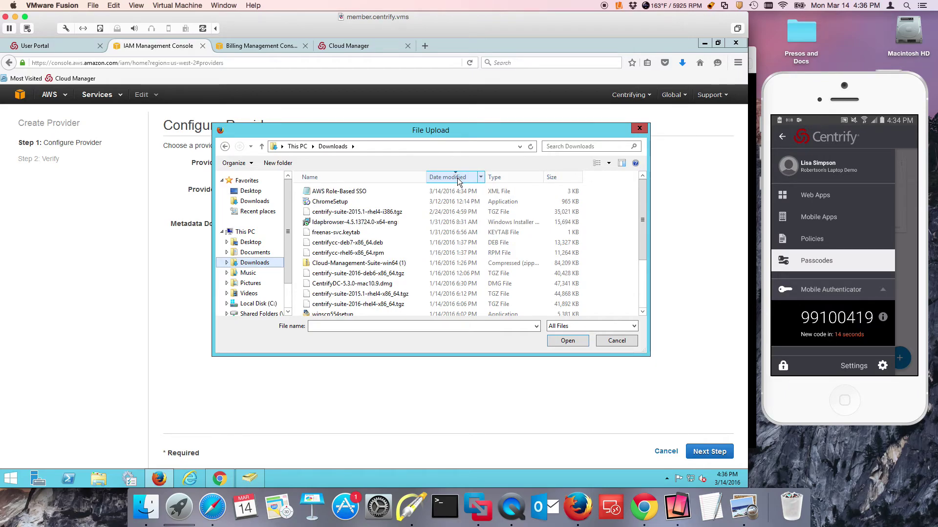
{"action": "double_click", "coordinate": [336, 191]}
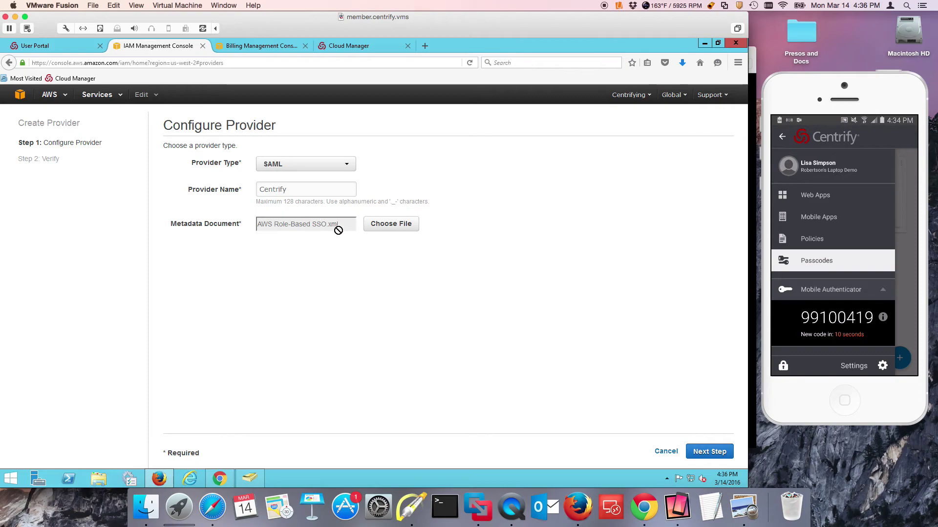
Step: Review the Centrify provider details and create the SAML identity provider
{"action": "left_click", "coordinate": [709, 452]}
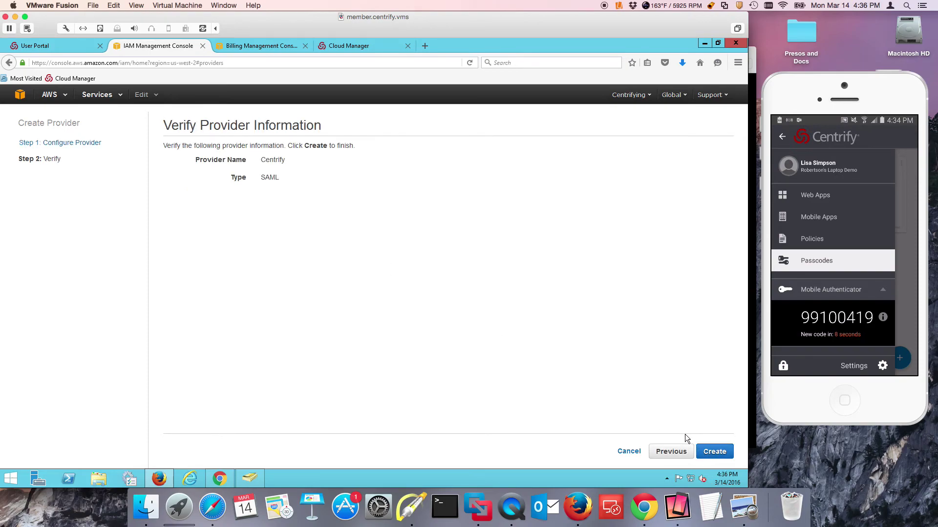
{"action": "left_click", "coordinate": [712, 451]}
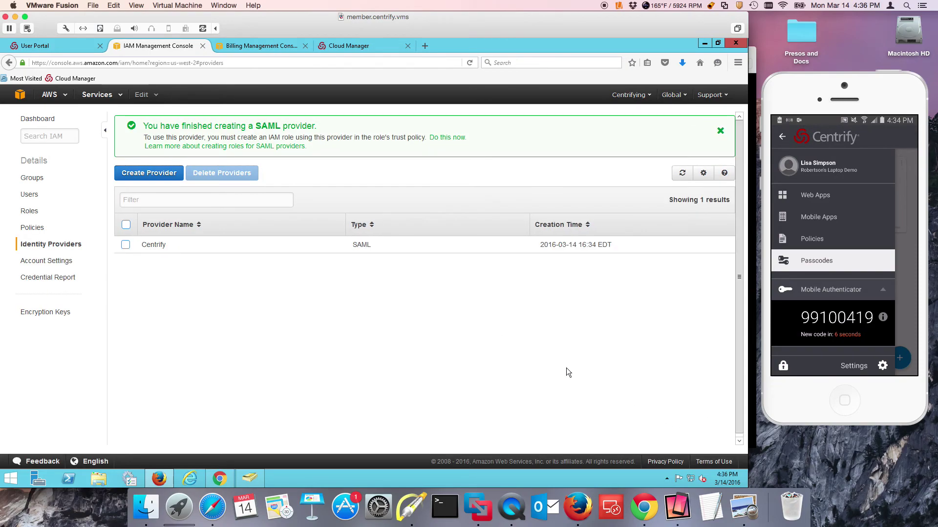